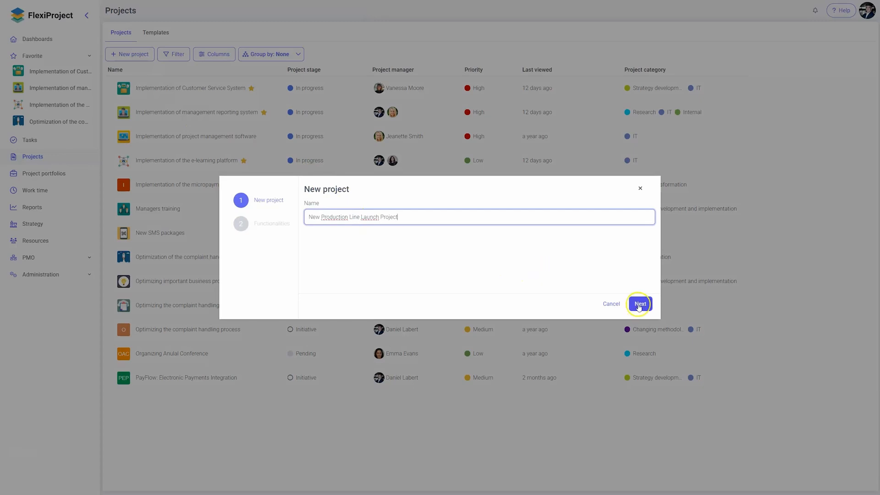
# Create the project named New Production Line Launch Project with all functionalities enabled.
pyautogui.click(641, 303)
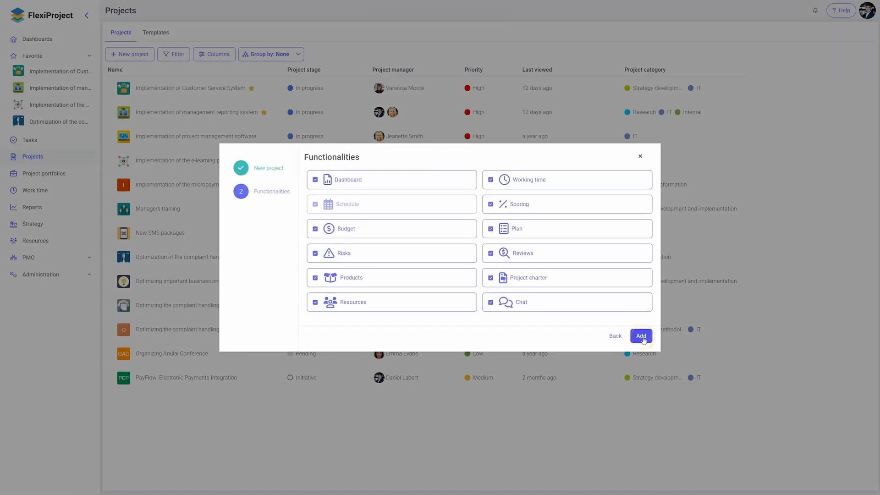
pyautogui.click(642, 337)
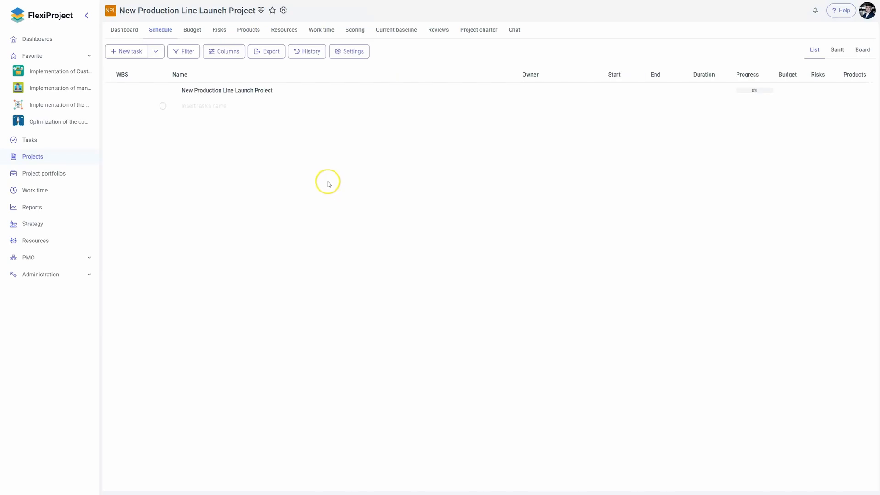
# Add four top-level tasks to the schedule: Planning, Implementation, Training and Launch.
pyautogui.click(207, 112)
pyautogui.write('Plannin')
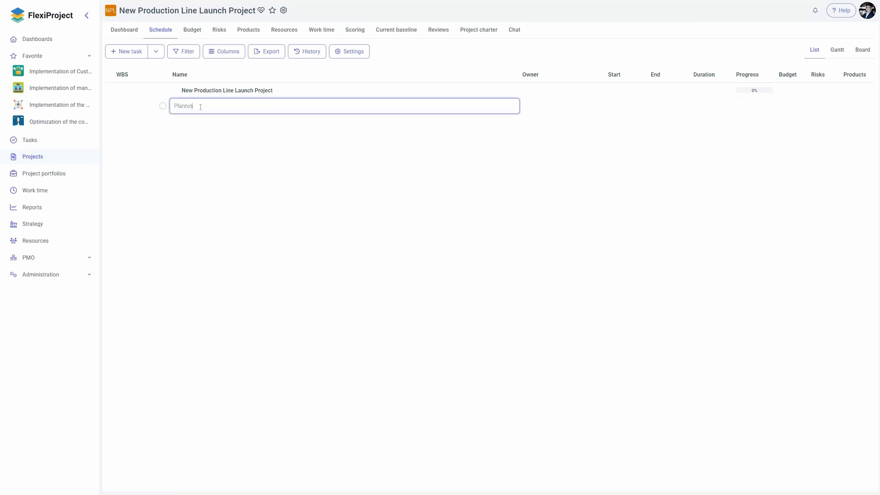
pyautogui.write('g')
pyautogui.press('Return')
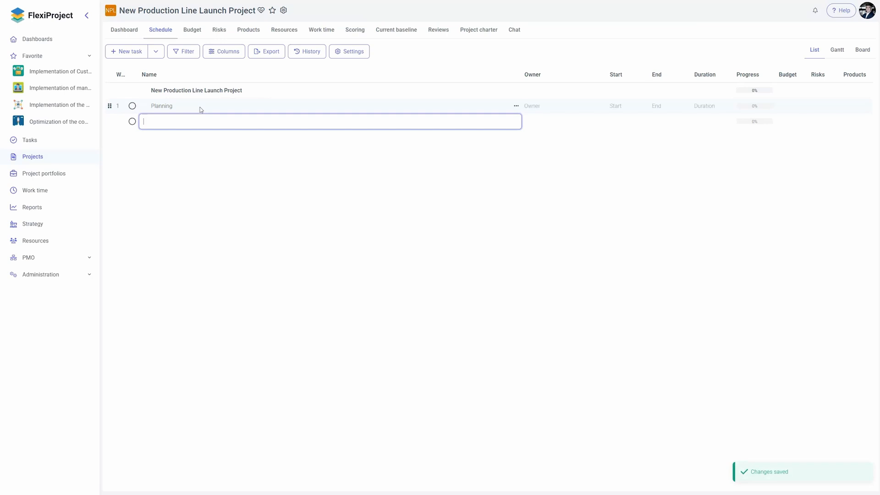
pyautogui.write('Implementa')
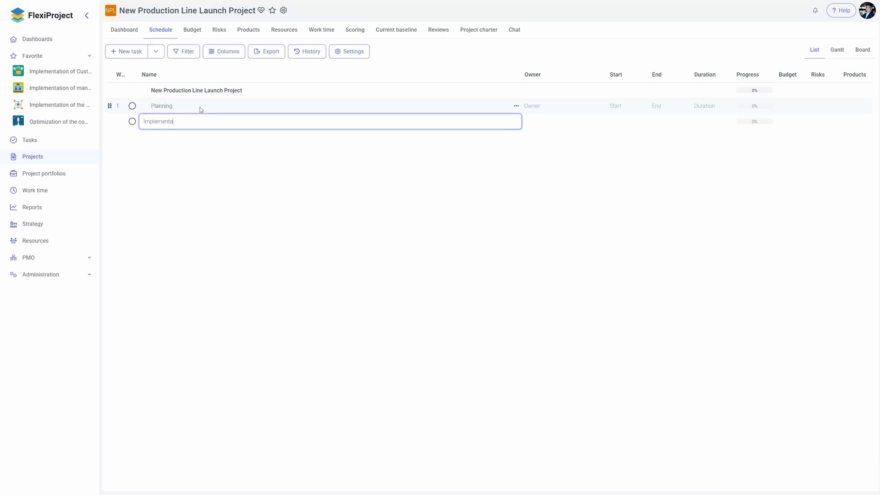
pyautogui.write('tion')
pyautogui.press('Return')
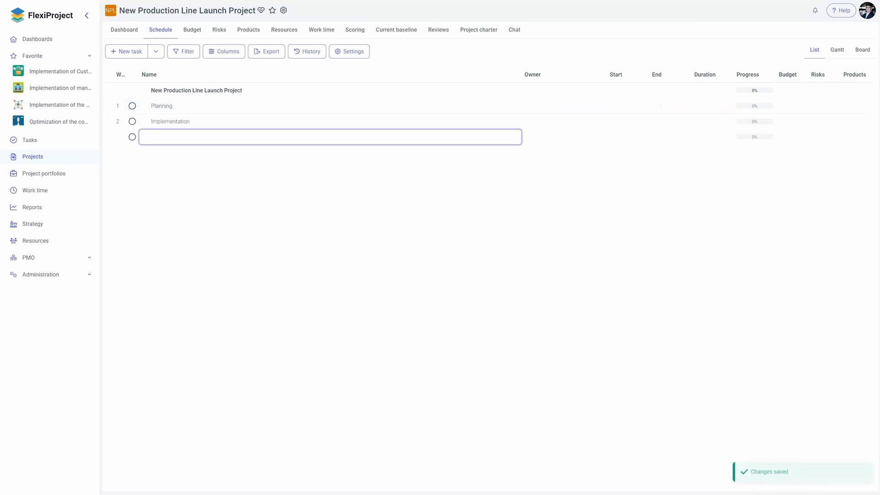
pyautogui.write('Training')
pyautogui.press('Return')
pyautogui.write('Lau')
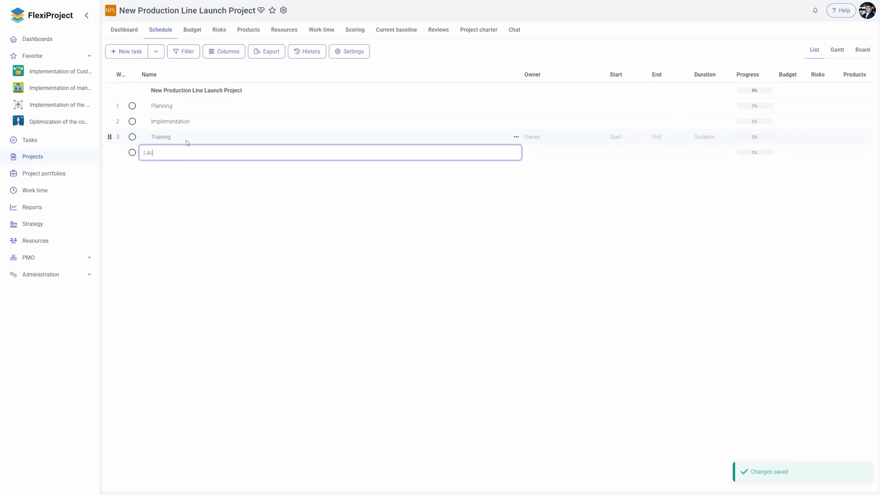
pyautogui.write('nch')
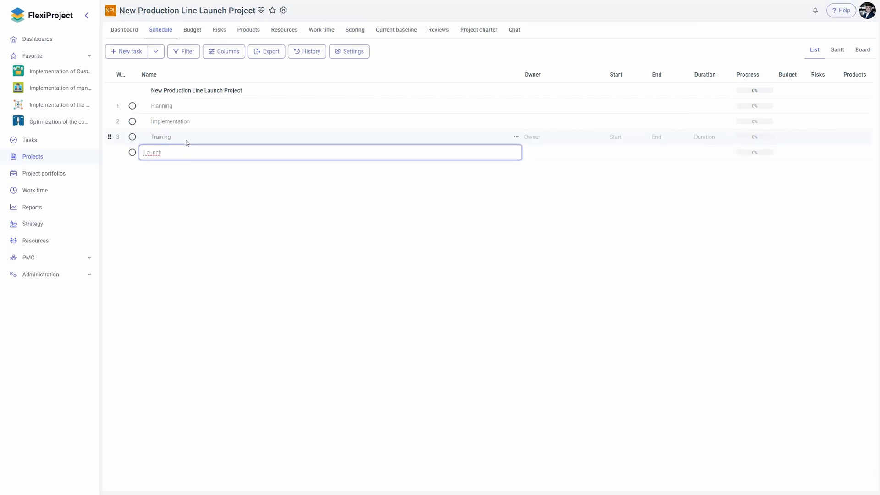
pyautogui.press('Return')
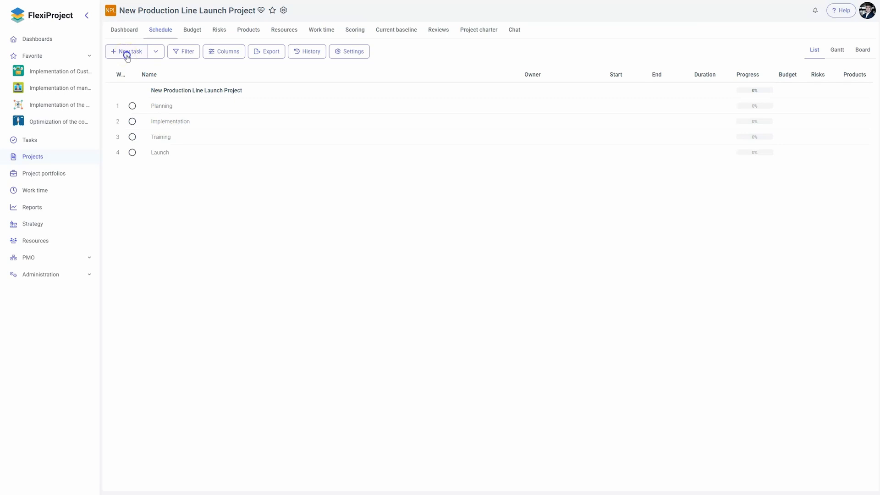
pyautogui.click(126, 55)
pyautogui.click(191, 187)
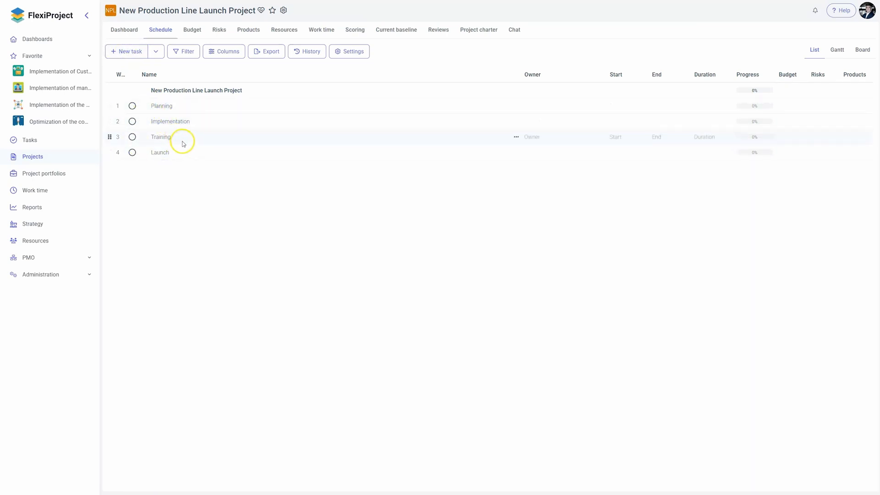
pyautogui.rightClick(170, 124)
pyautogui.moveTo(198, 243)
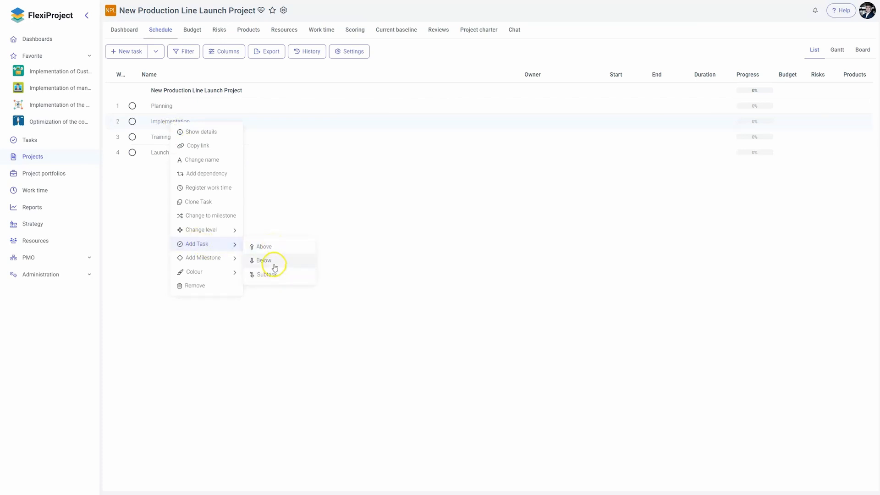
pyautogui.click(130, 204)
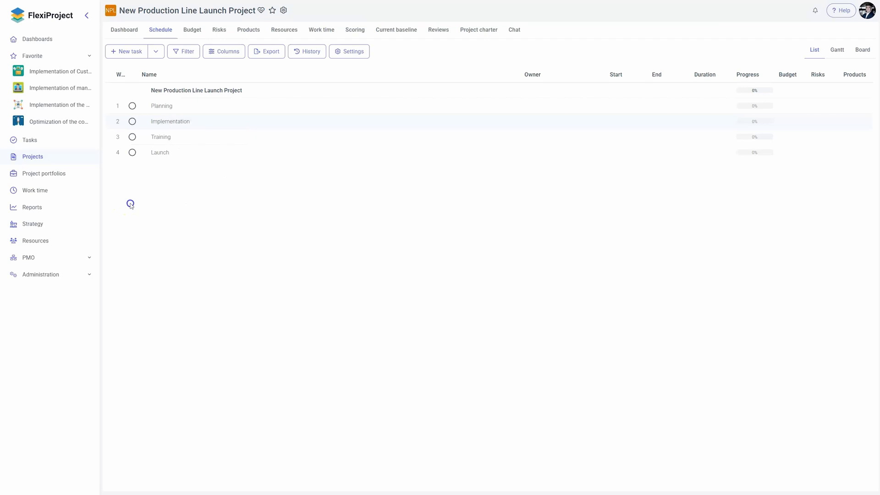
# Insert a task named Tests directly below the Training task.
pyautogui.rightClick(161, 143)
pyautogui.moveTo(197, 259)
pyautogui.click(268, 281)
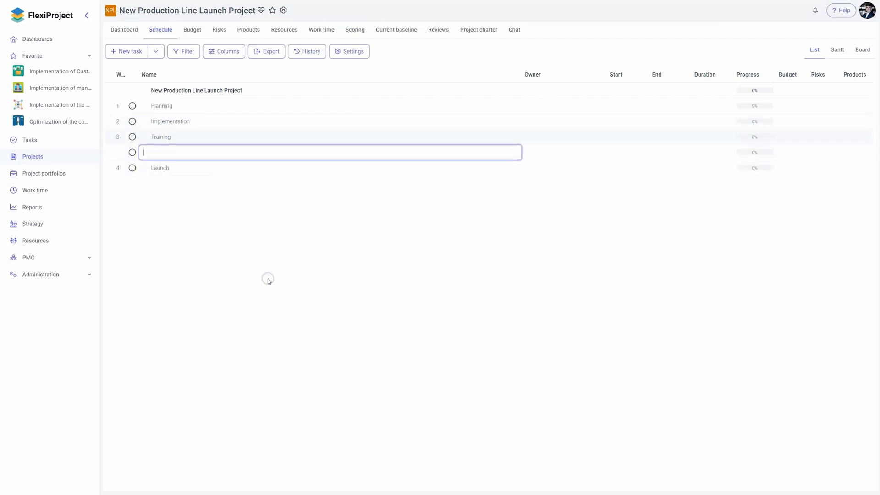
pyautogui.click(269, 281)
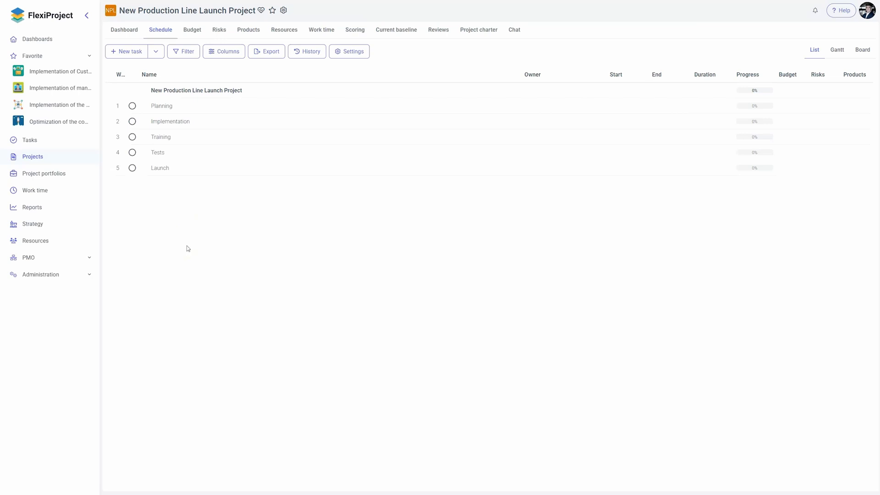
# Add a milestone named "Staff Certificaton Complete" and nest it under the Training task.
pyautogui.click(156, 53)
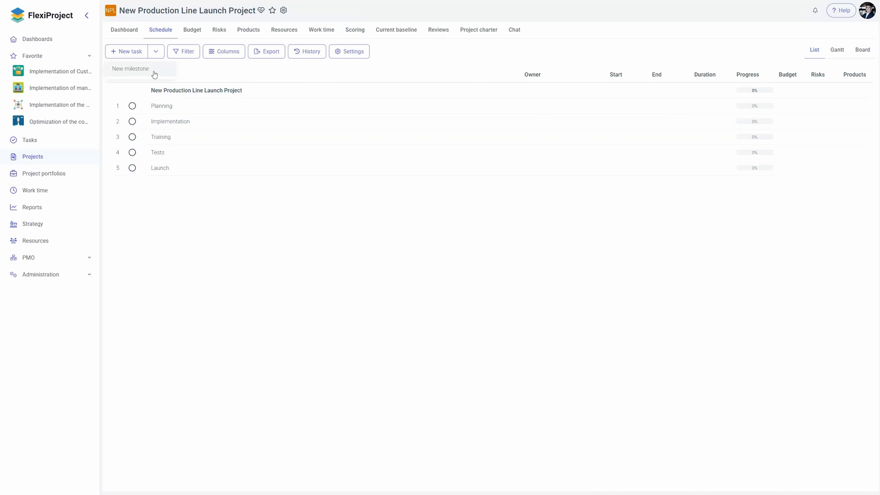
pyautogui.click(155, 74)
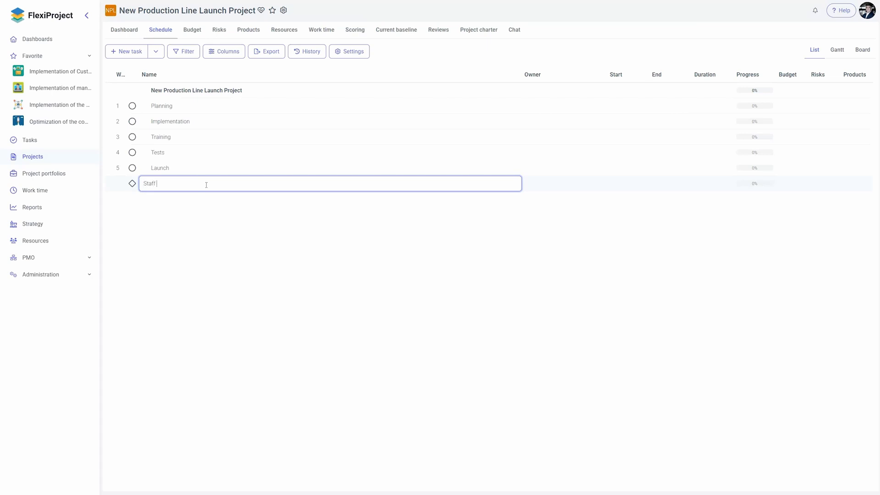
pyautogui.write('Staff Certificaton Complete')
pyautogui.press('Return')
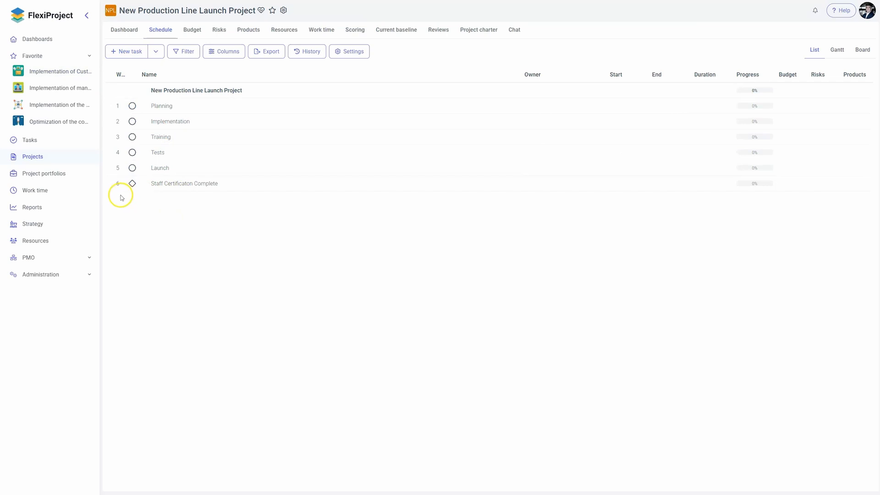
pyautogui.moveTo(108, 184)
pyautogui.moveTo(109, 183); pyautogui.dragTo(109, 135)
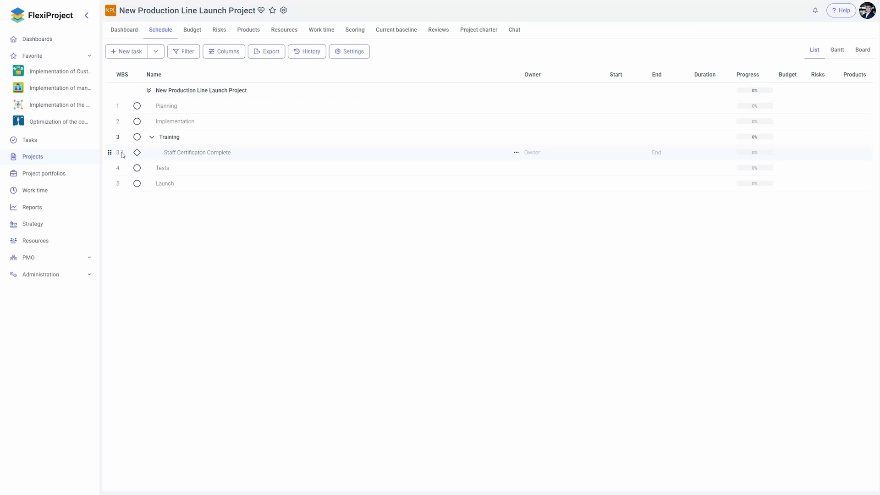
# Add a second milestone named "Training Documentation Finalized" as a subtask of Training.
pyautogui.rightClick(173, 138)
pyautogui.moveTo(226, 259)
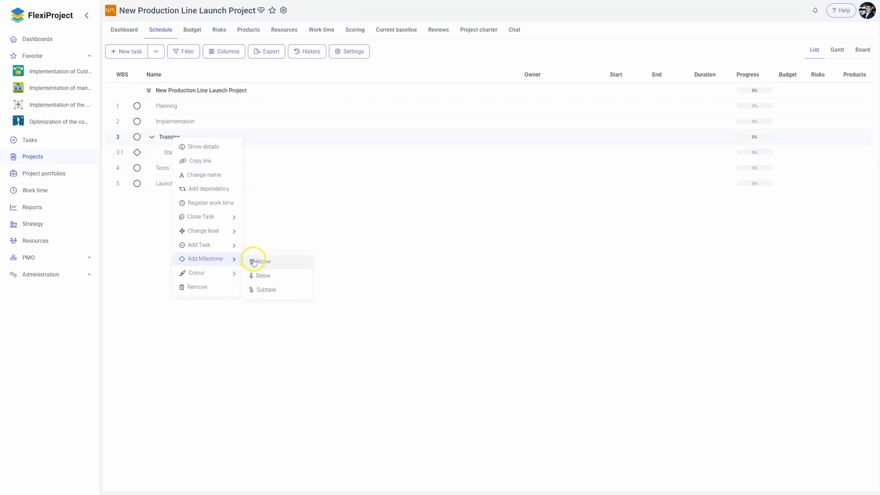
pyautogui.click(275, 289)
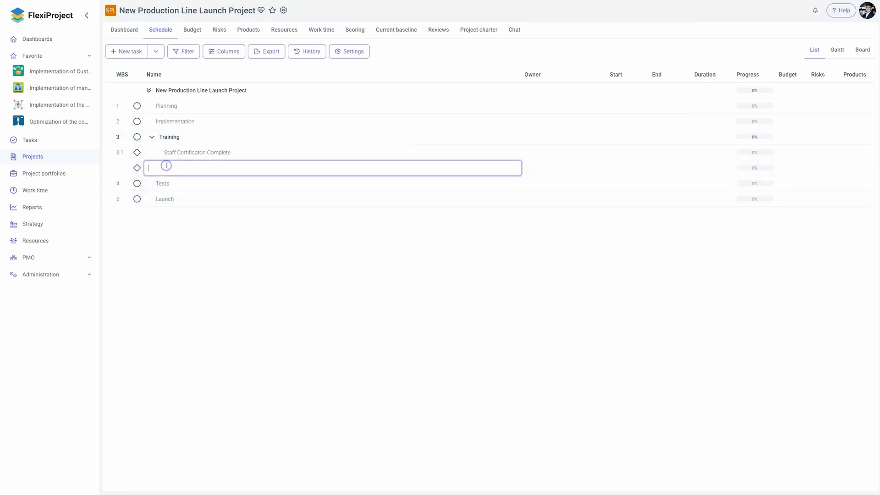
pyautogui.write('Training Documentation Finalized')
pyautogui.press('Return')
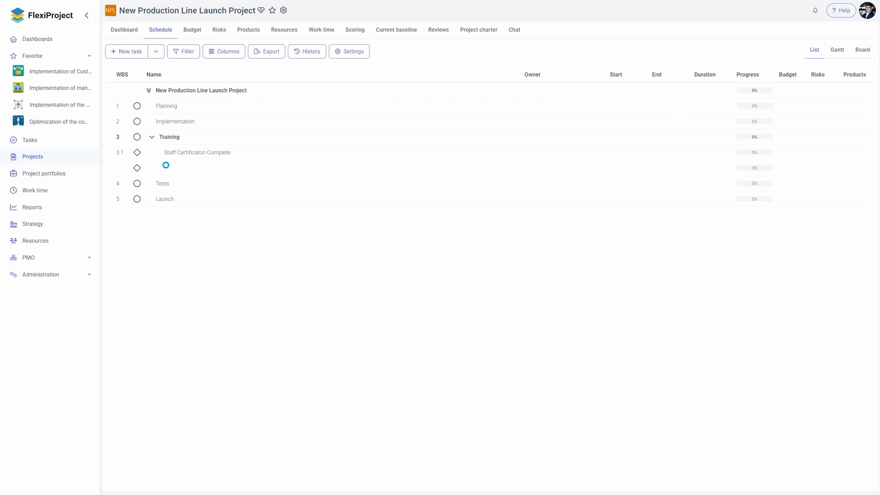
pyautogui.click(196, 232)
pyautogui.click(187, 195)
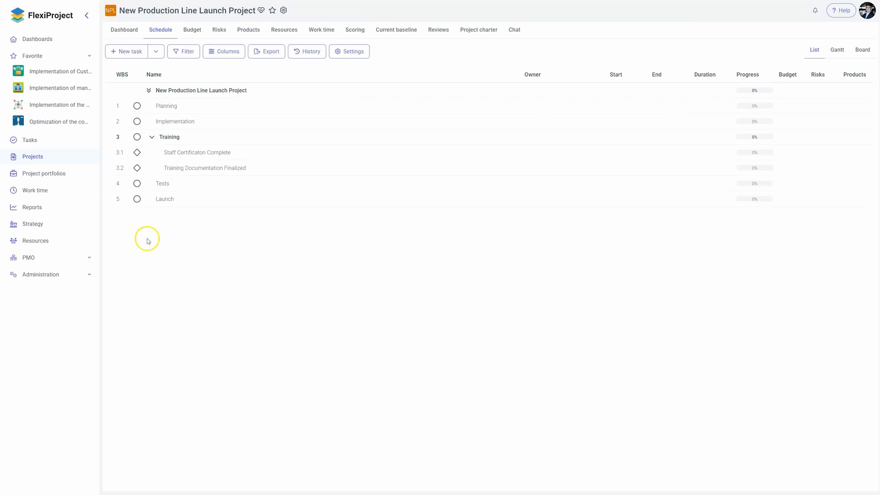
# Add the subtasks Vendor Selection and Equipment Procurement under the Implementation task.
pyautogui.rightClick(172, 122)
pyautogui.moveTo(230, 248)
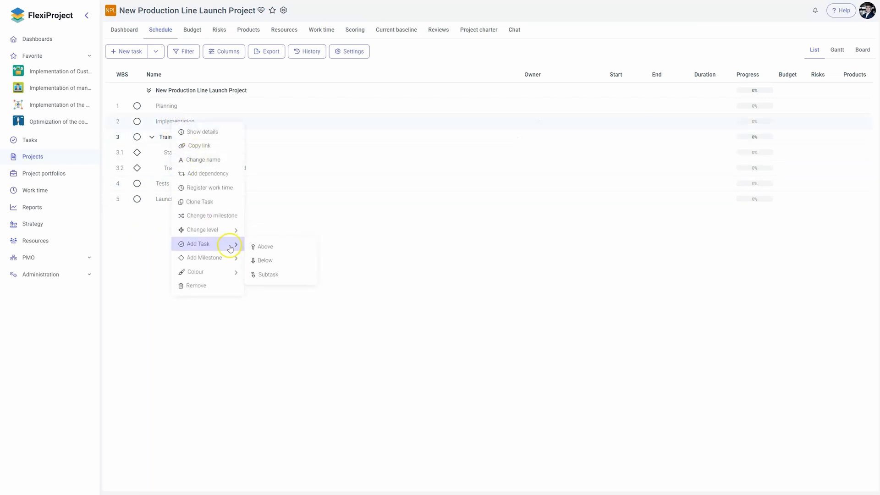
pyautogui.click(274, 273)
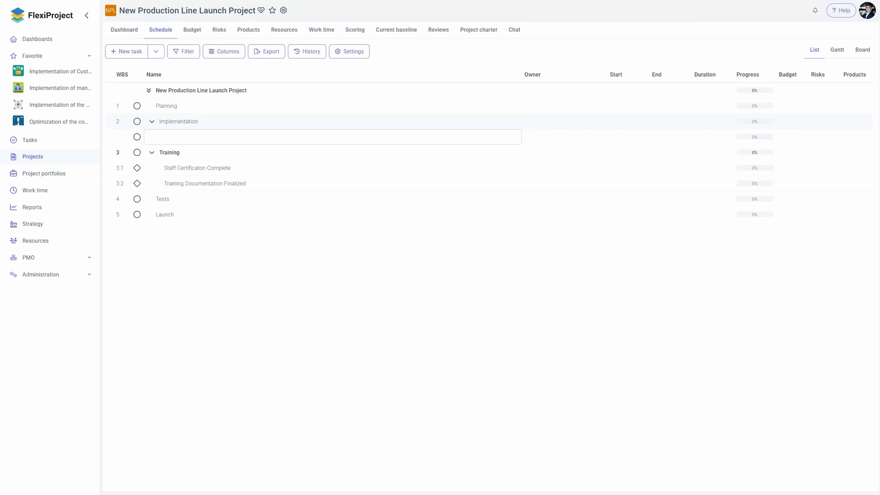
pyautogui.click(153, 138)
pyautogui.write('Vendor Selection')
pyautogui.press('Return')
pyautogui.write('Equipment Procurement')
pyautogui.press('Return')
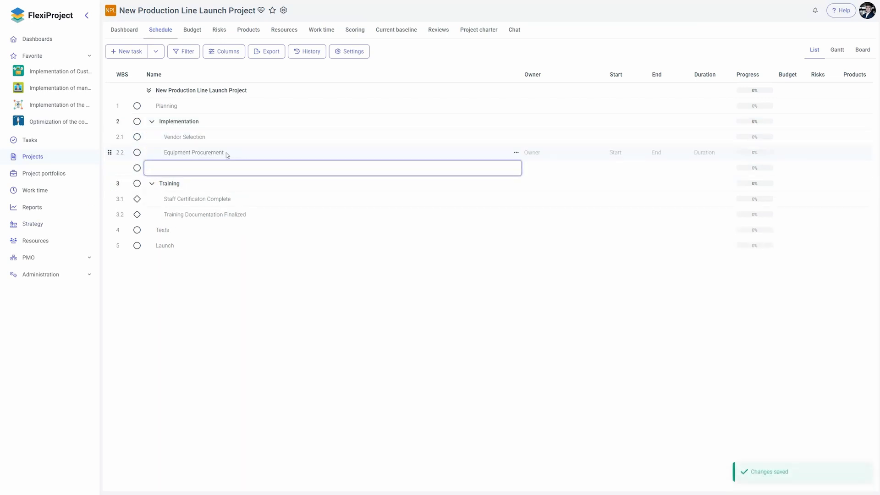
# Add a subtask named "Contract Negotiation and Finalization" under the Vendor Selection task.
pyautogui.rightClick(176, 142)
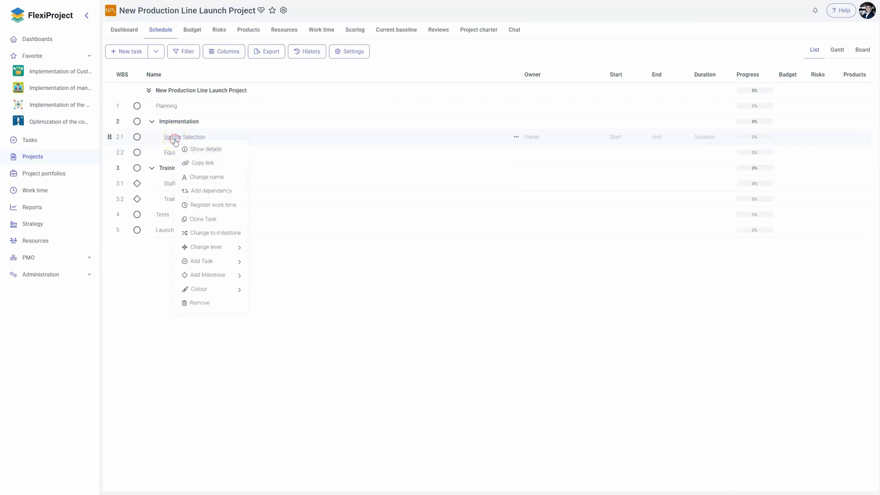
pyautogui.moveTo(201, 260)
pyautogui.click(277, 293)
pyautogui.write('Contract Negotiation and Finalization')
pyautogui.press('Return')
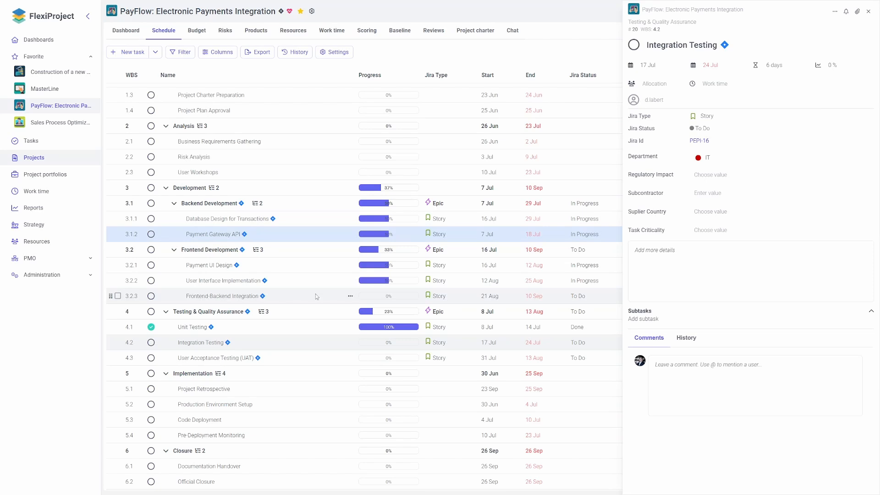
# Close the Integration Testing details in the PayFlow project and open the details of the Implementation task.
pyautogui.press('Escape')
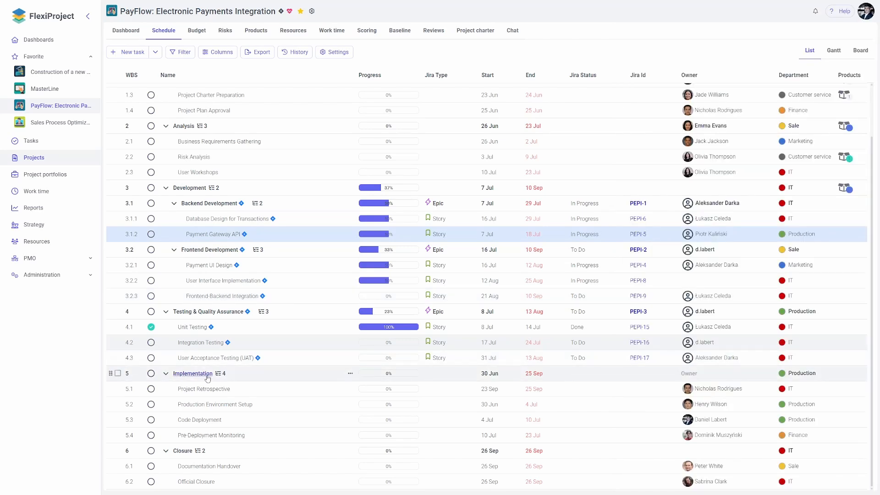
pyautogui.click(192, 373)
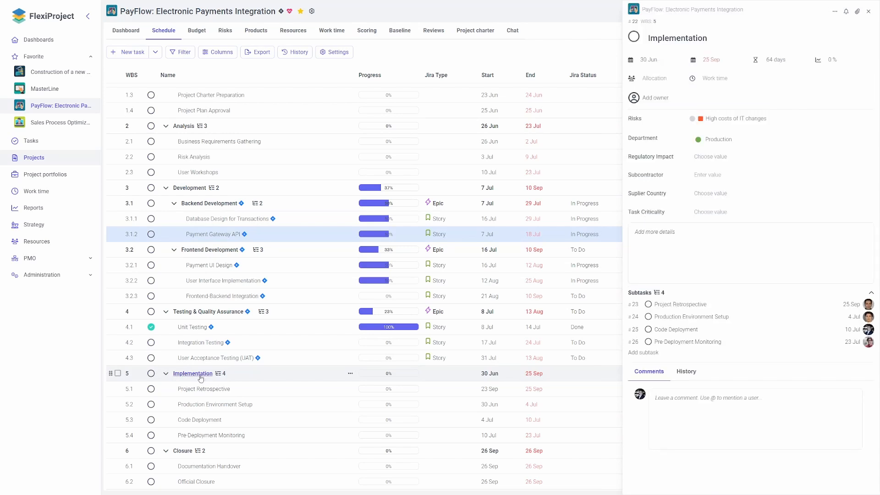
pyautogui.rightClick(198, 377)
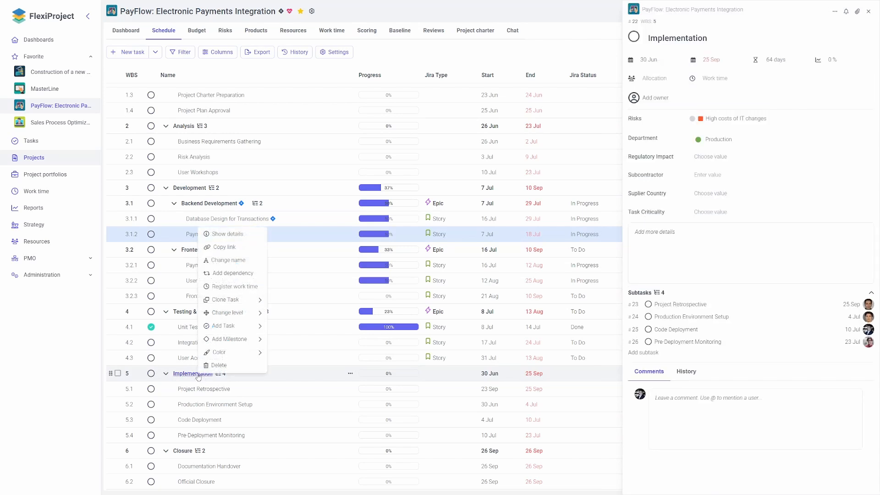
pyautogui.moveTo(235, 323)
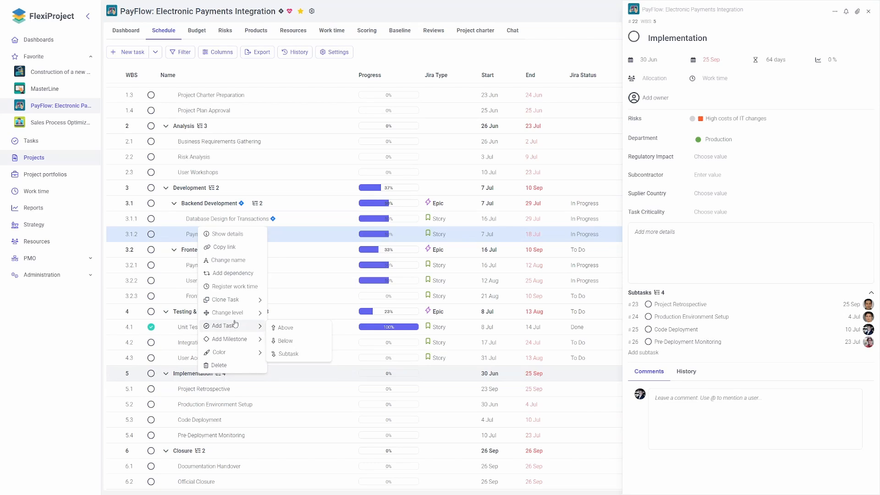
pyautogui.click(287, 354)
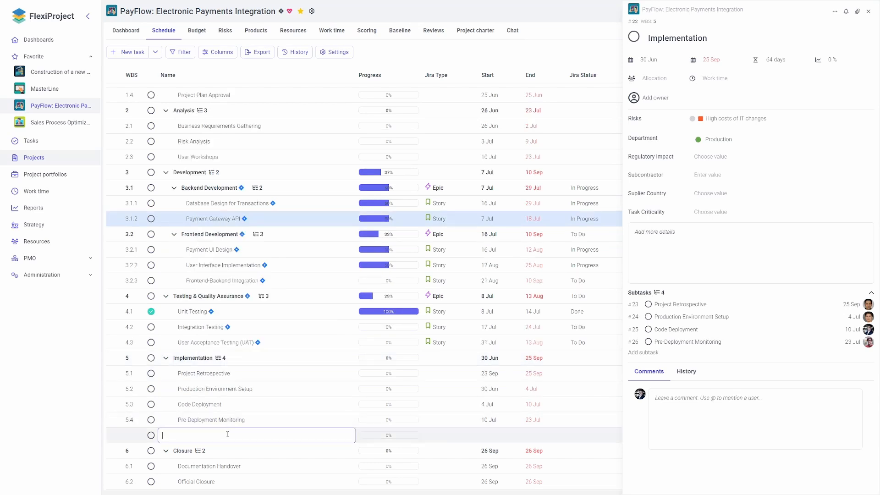
pyautogui.click(673, 243)
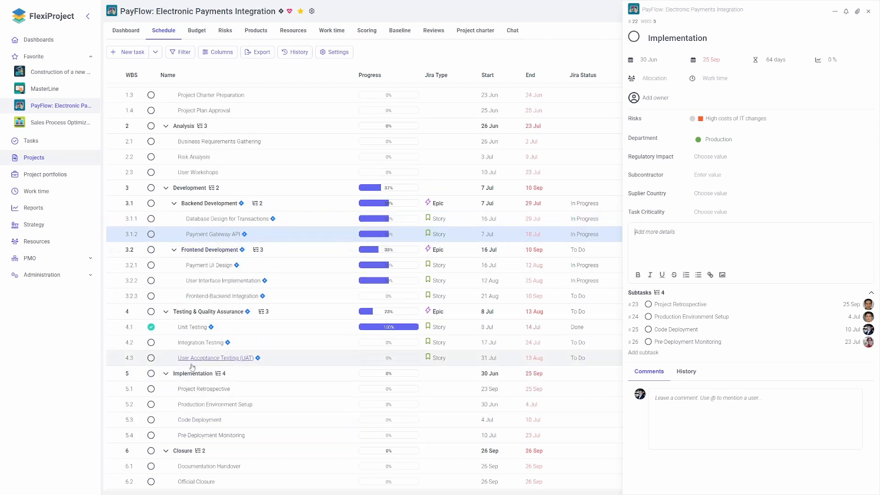
pyautogui.click(284, 373)
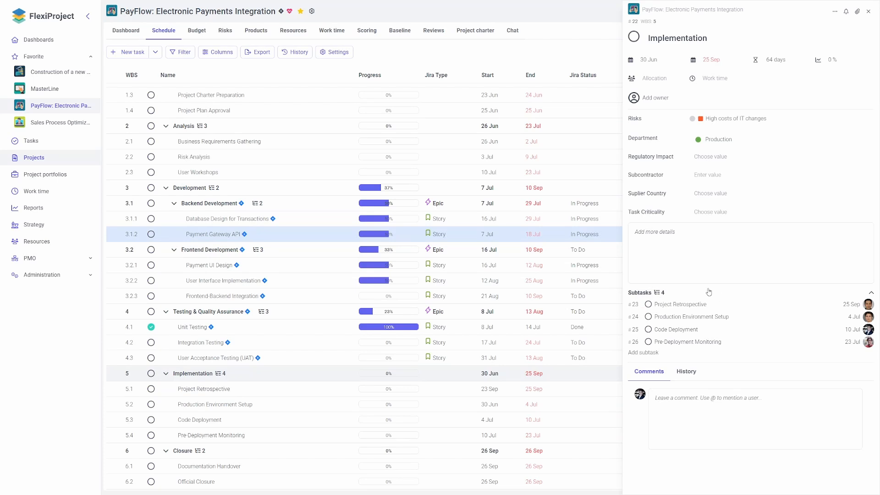
# Open the details of the Production Environment Setup subtask from the Implementation task's subtask list.
pyautogui.click(677, 318)
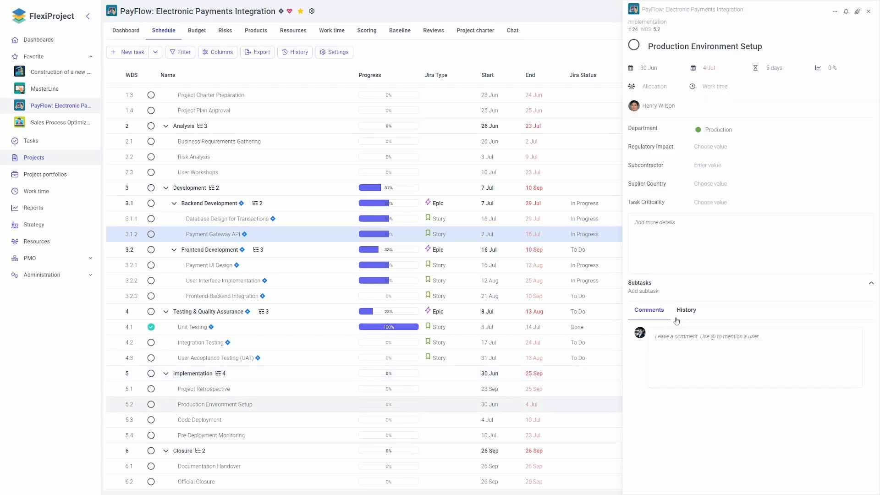
# Add the subtasks Task 1, Task 2 and Task 3 to the Implementation task of the PayFlow project.
pyautogui.click(200, 374)
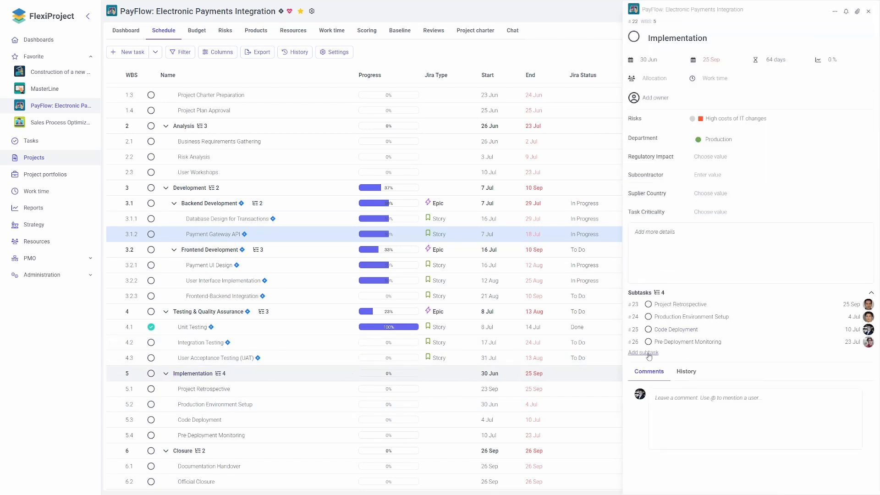
pyautogui.click(649, 354)
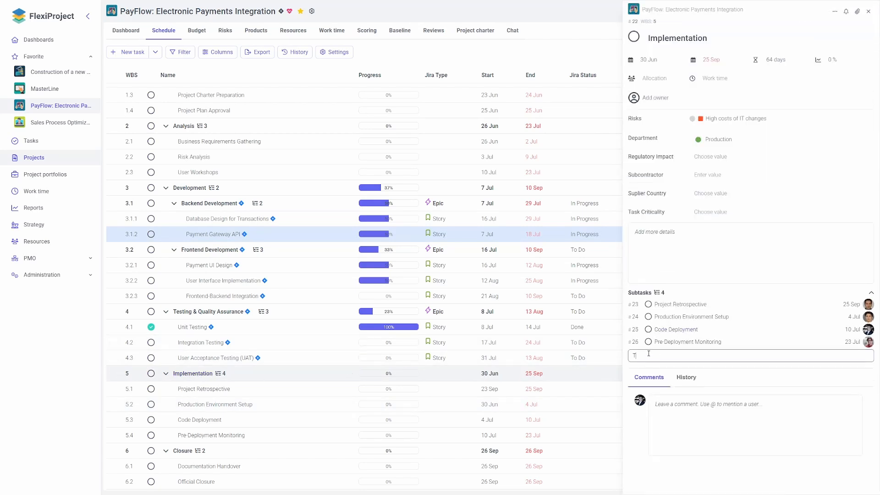
pyautogui.press('Return')
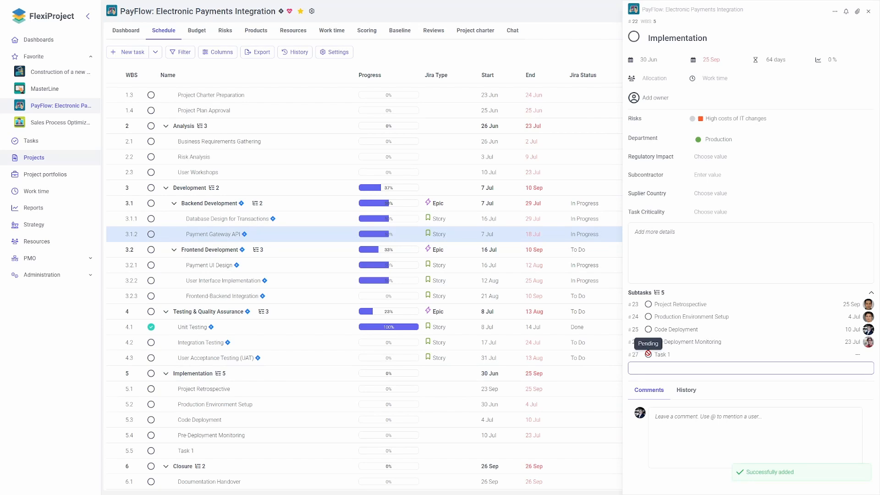
pyautogui.write('Task 3')
pyautogui.press('Return')
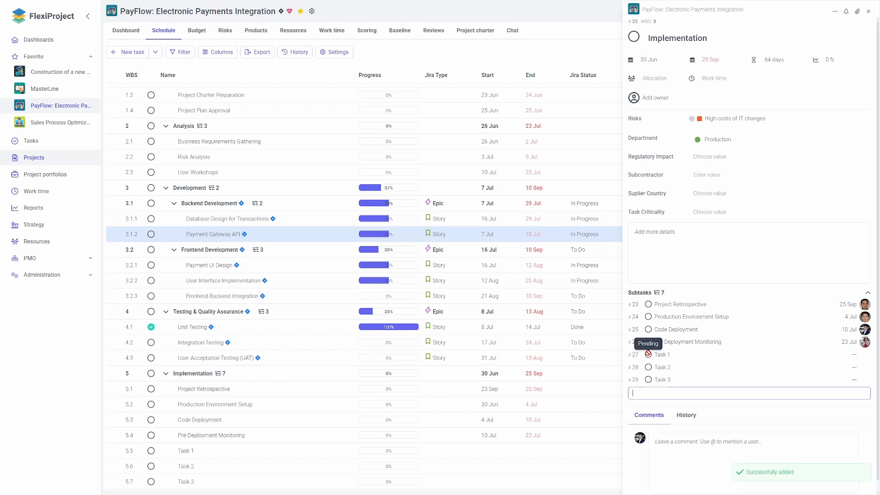
pyautogui.scroll(-1, 295, 392)
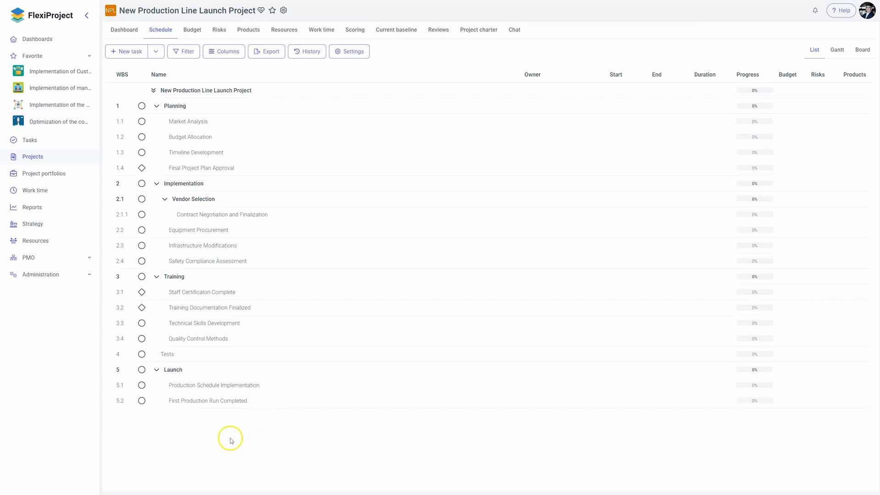
# Change First Production Run Completed to a milestone and the Final Project Plan Approval milestone to a task in the New Production Line Launch Project.
pyautogui.rightClick(194, 404)
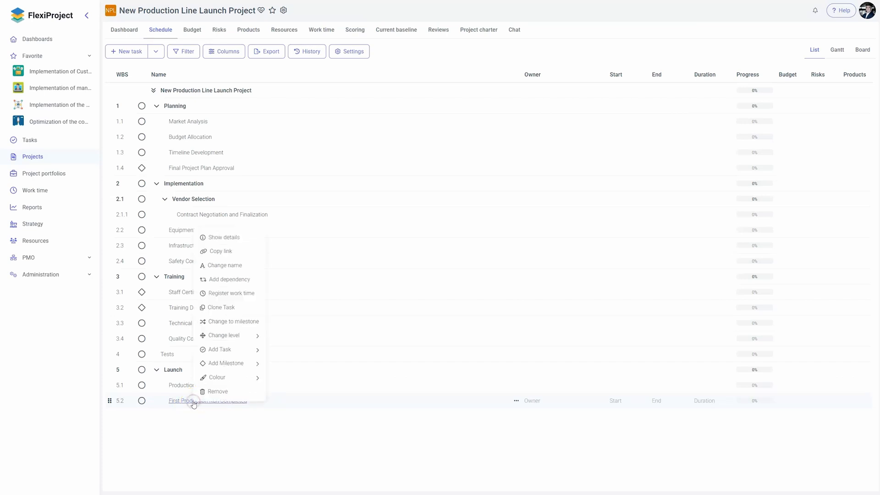
pyautogui.click(228, 323)
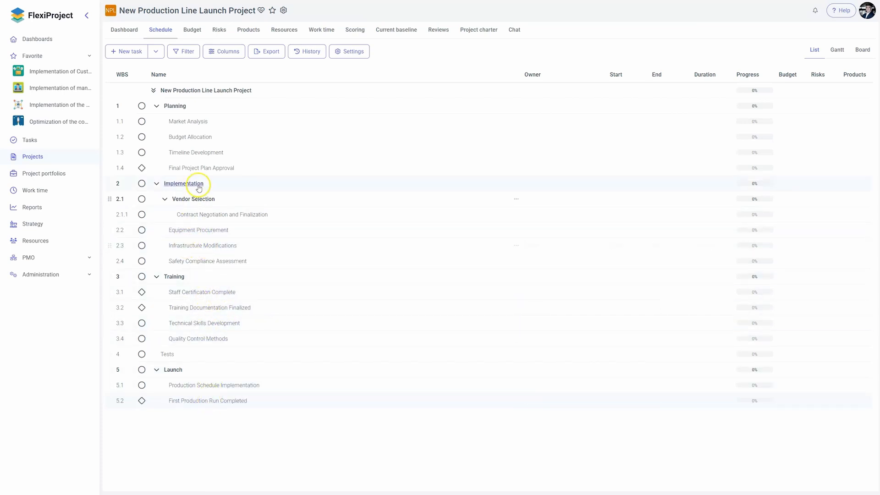
pyautogui.rightClick(190, 169)
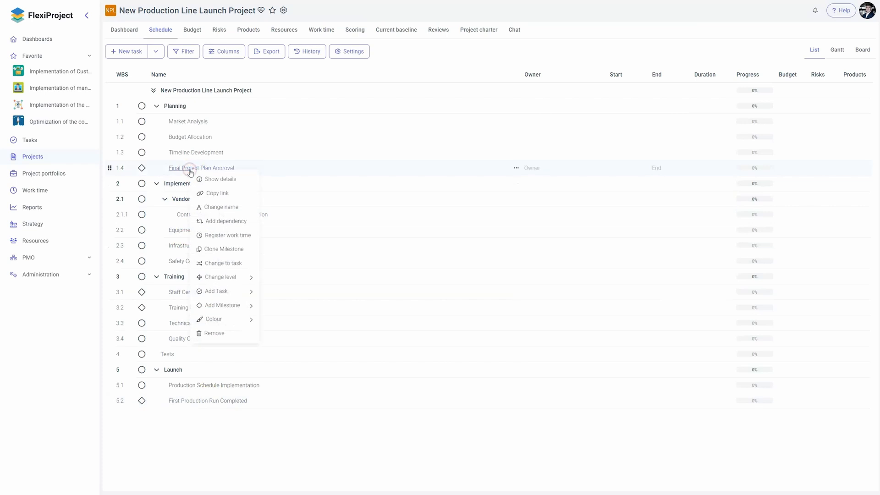
pyautogui.click(228, 283)
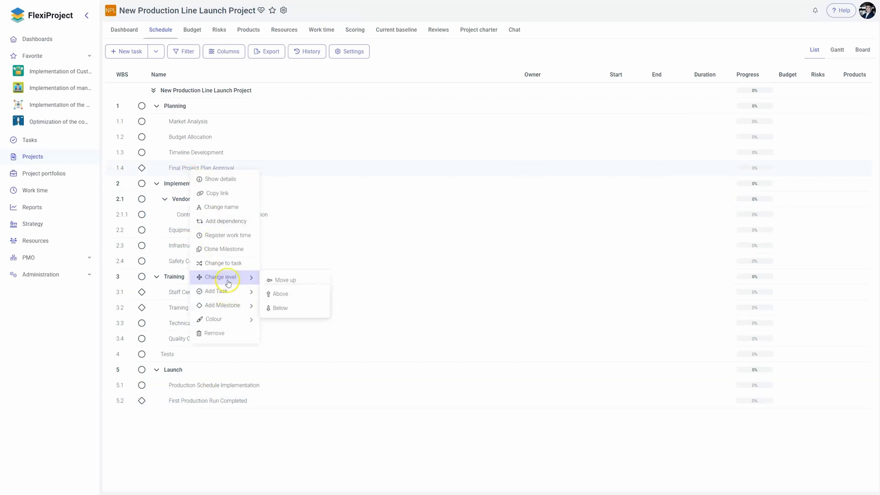
pyautogui.click(222, 264)
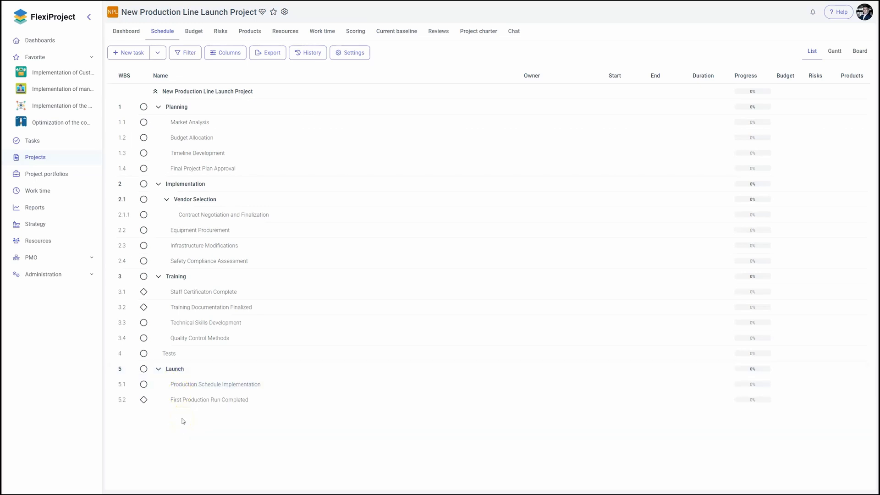
# Move the Tests task into Implementation as its first subtask, and reposition it below Safety Compliance Assessment as the last one.
pyautogui.moveTo(113, 354); pyautogui.dragTo(113, 355)
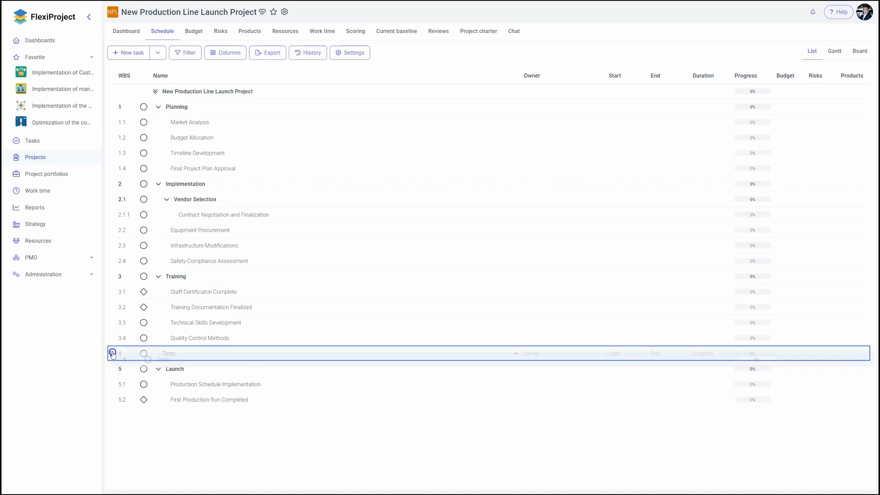
pyautogui.moveTo(113, 354); pyautogui.dragTo(119, 184)
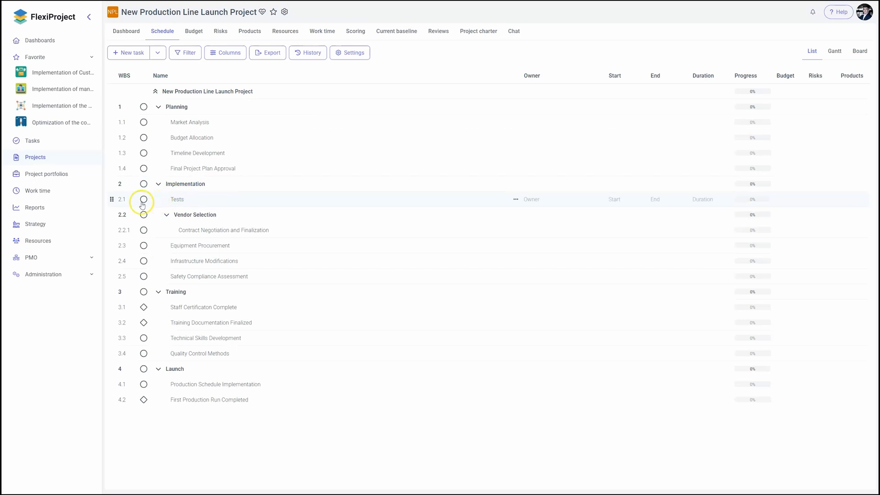
pyautogui.moveTo(112, 199); pyautogui.dragTo(112, 185)
pyautogui.moveTo(112, 201); pyautogui.dragTo(129, 284)
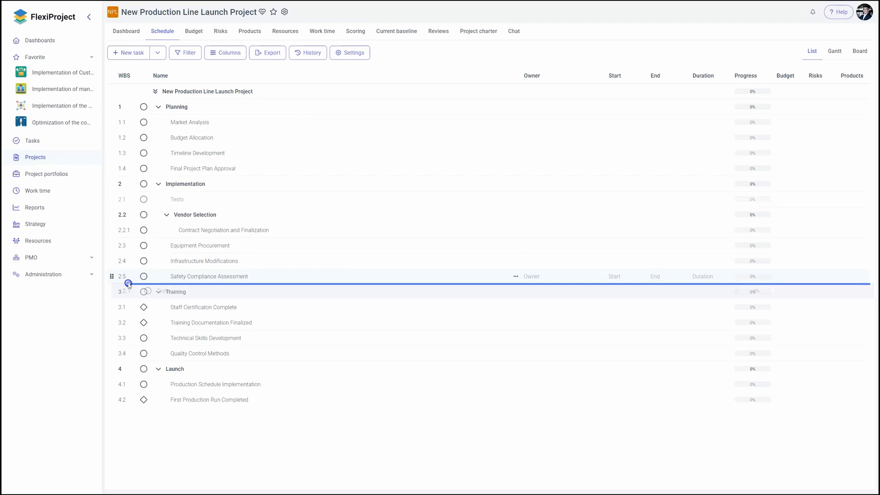
pyautogui.moveTo(129, 283); pyautogui.dragTo(129, 285)
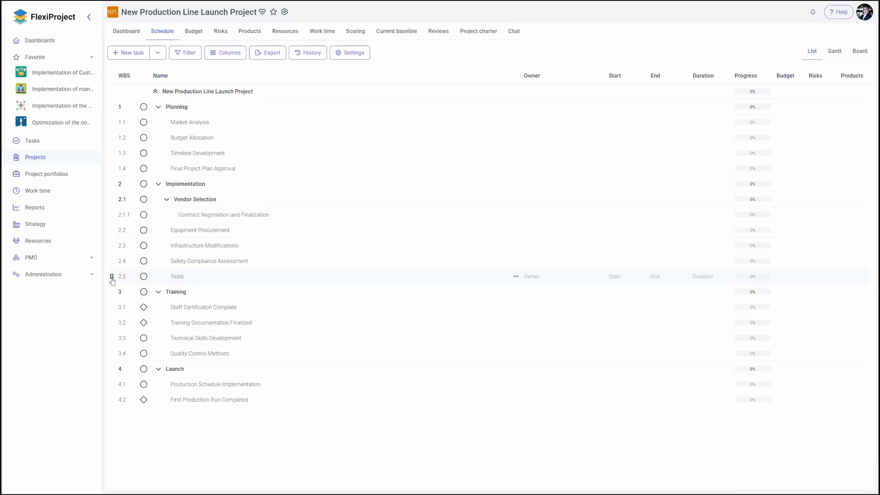
# Move Tests into Vendor Selection above Contract Negotiation and Finalization, and return it to Implementation's subtask level above Equipment Procurement.
pyautogui.click(112, 278)
pyautogui.moveTo(112, 278); pyautogui.dragTo(114, 226)
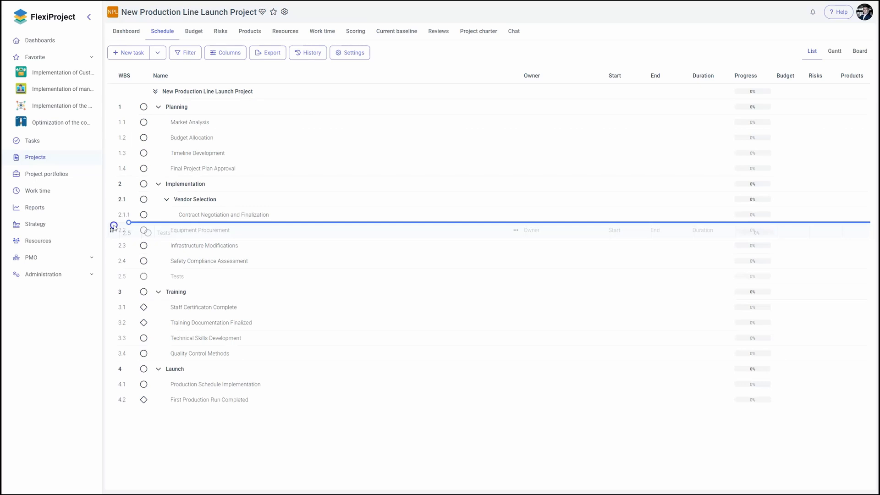
pyautogui.moveTo(114, 226); pyautogui.dragTo(114, 221)
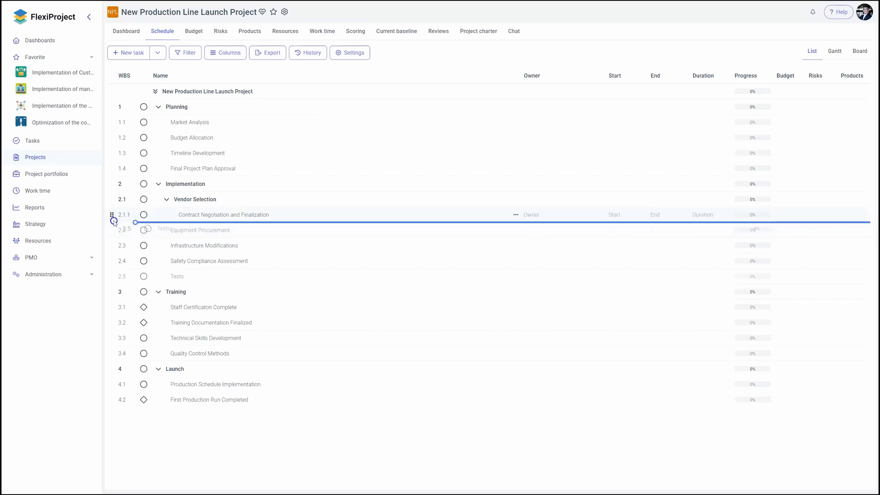
pyautogui.moveTo(114, 221); pyautogui.dragTo(112, 211)
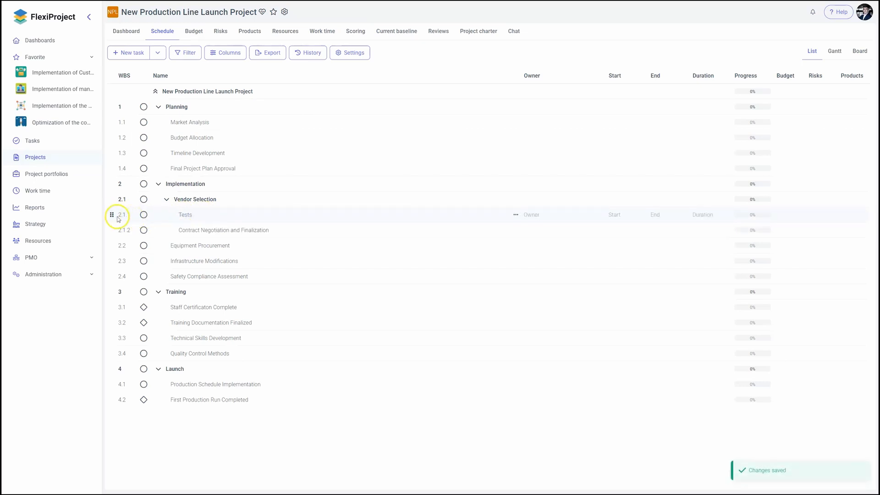
pyautogui.moveTo(112, 218); pyautogui.dragTo(118, 240)
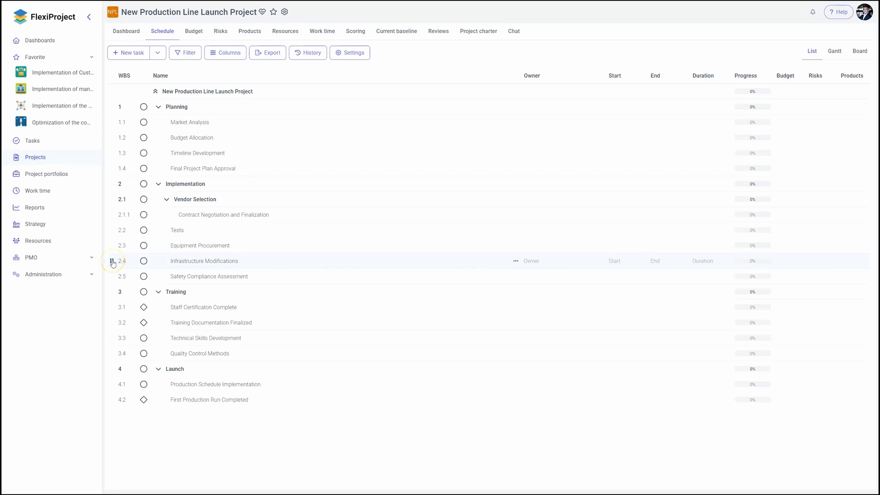
# Move Tests up one level to a main task after Implementation, and back down as Implementation's last subtask.
pyautogui.rightClick(182, 233)
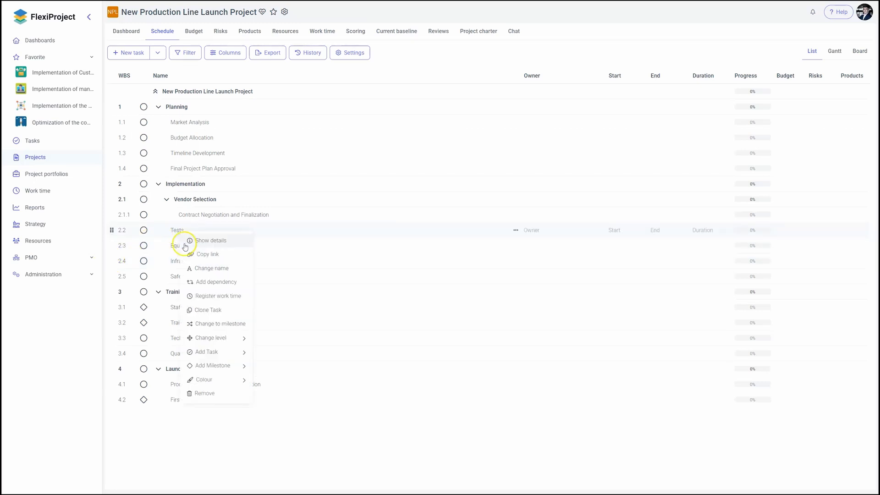
pyautogui.moveTo(228, 351)
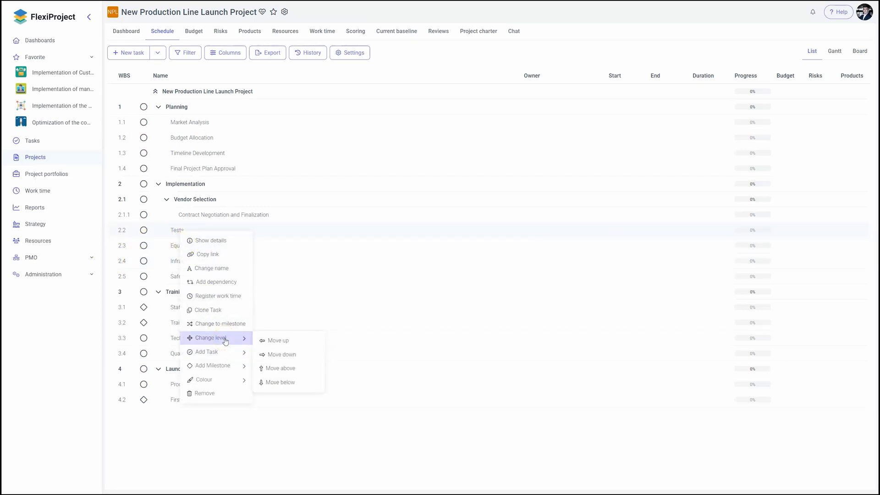
pyautogui.click(279, 341)
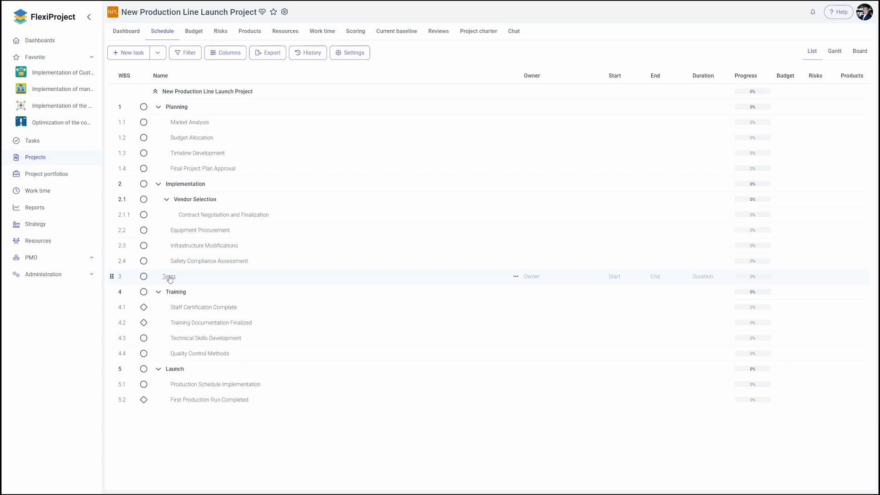
pyautogui.rightClick(170, 278)
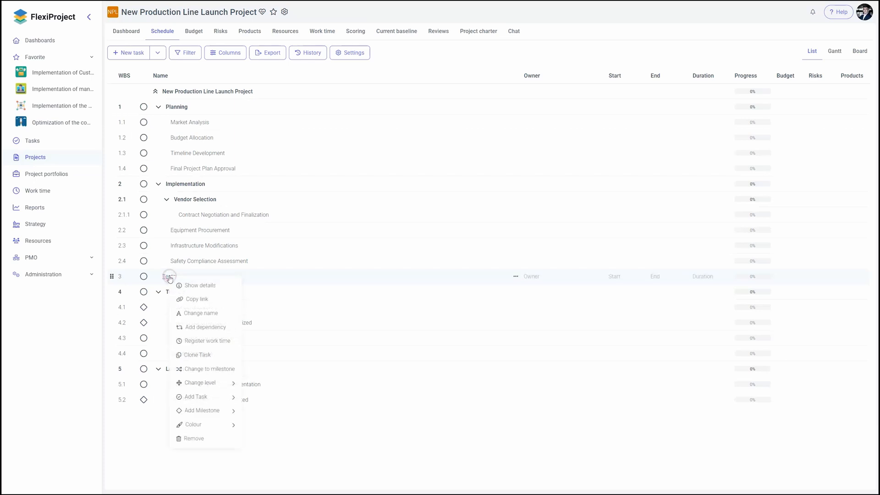
pyautogui.click(202, 369)
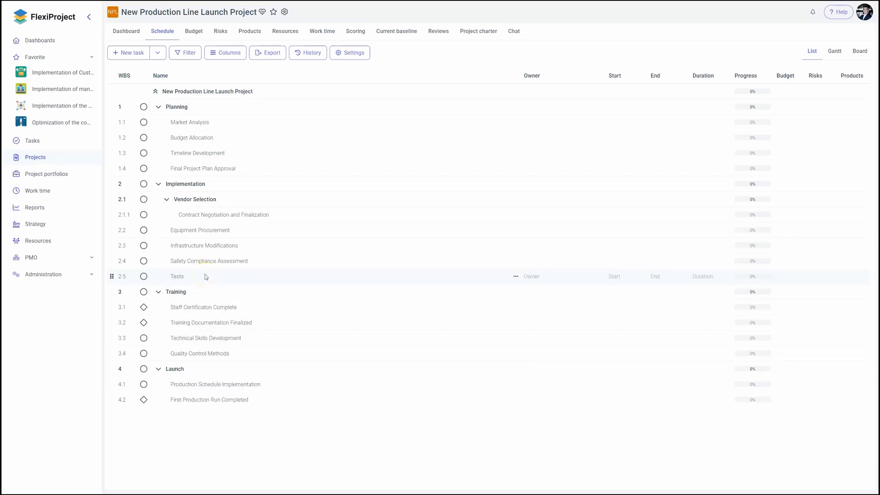
# Move Tests above Safety Compliance Assessment and back below it within Implementation.
pyautogui.rightClick(181, 279)
pyautogui.moveTo(229, 384)
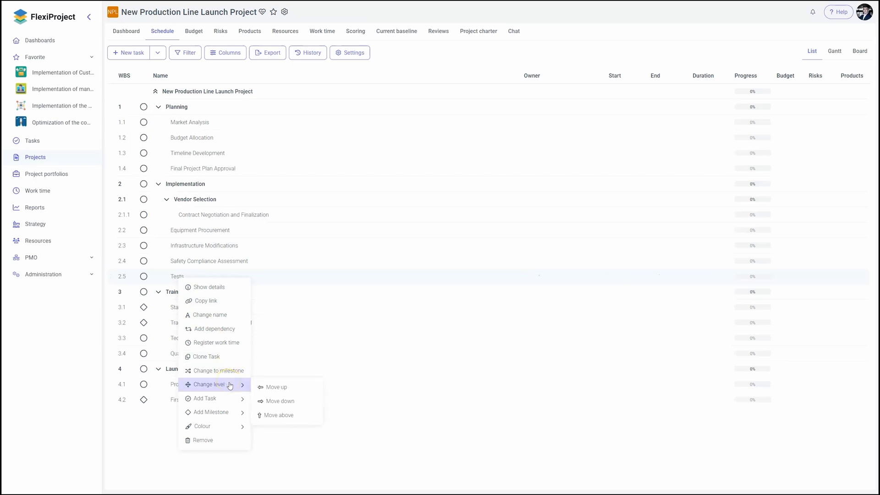
pyautogui.click(281, 415)
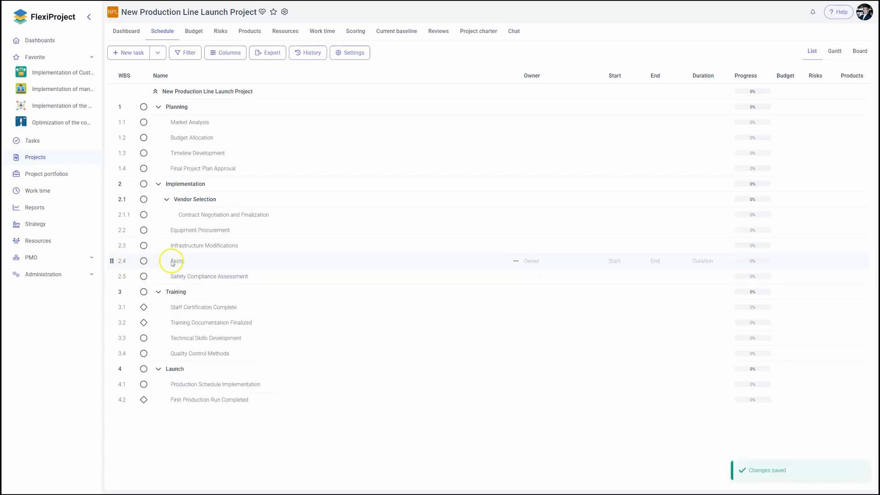
pyautogui.moveTo(206, 367)
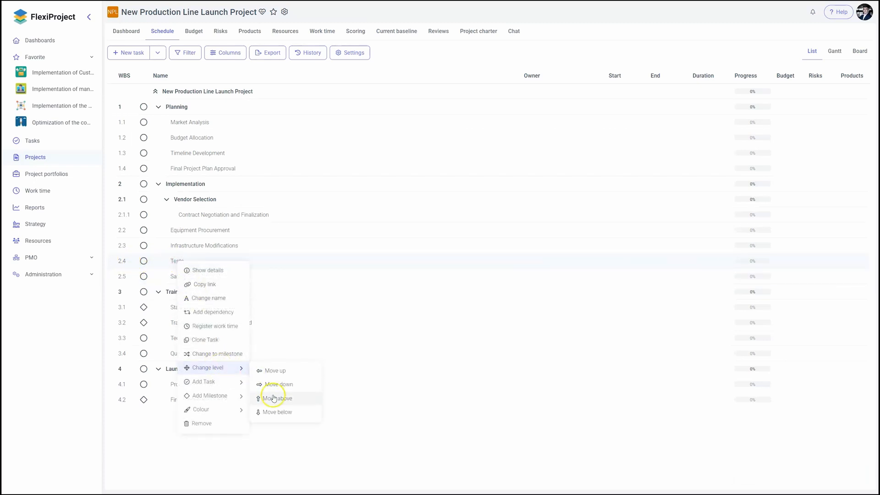
pyautogui.click(280, 414)
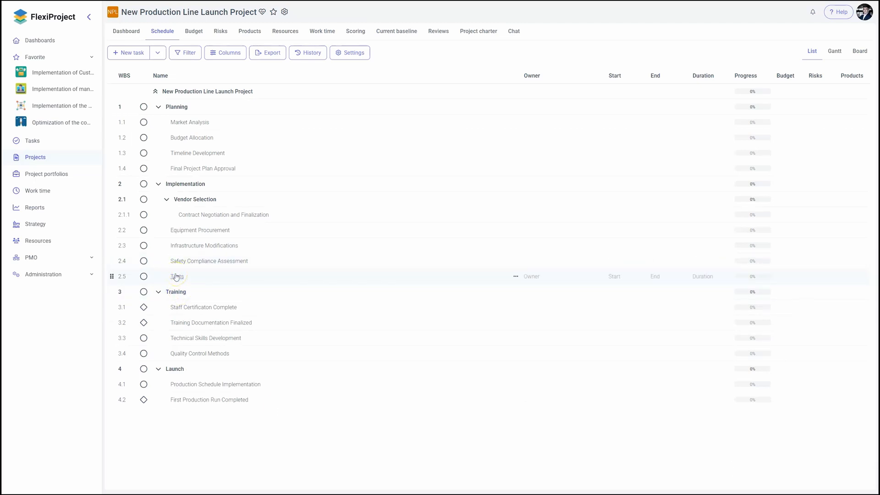
# Clone the Training task together with its subtasks.
pyautogui.moveTo(176, 277); pyautogui.dragTo(174, 220)
pyautogui.click(218, 291)
pyautogui.click(217, 291)
pyautogui.click(179, 293)
pyautogui.rightClick(178, 293)
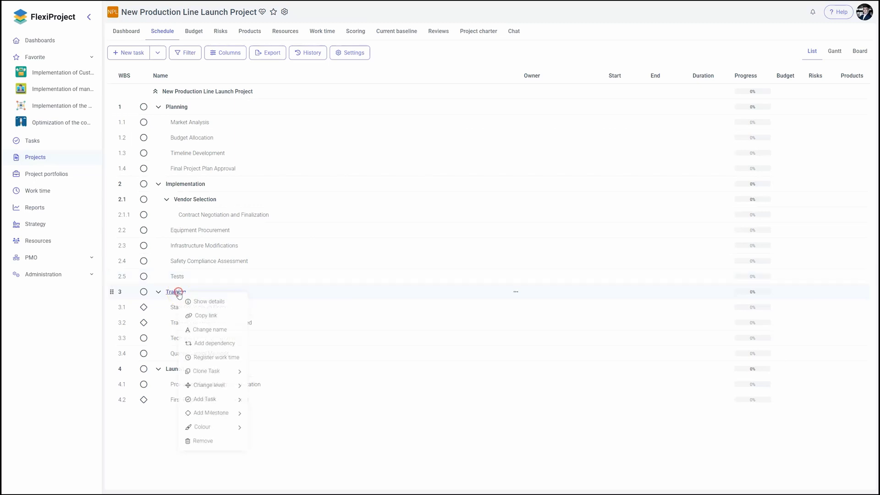
pyautogui.click(220, 377)
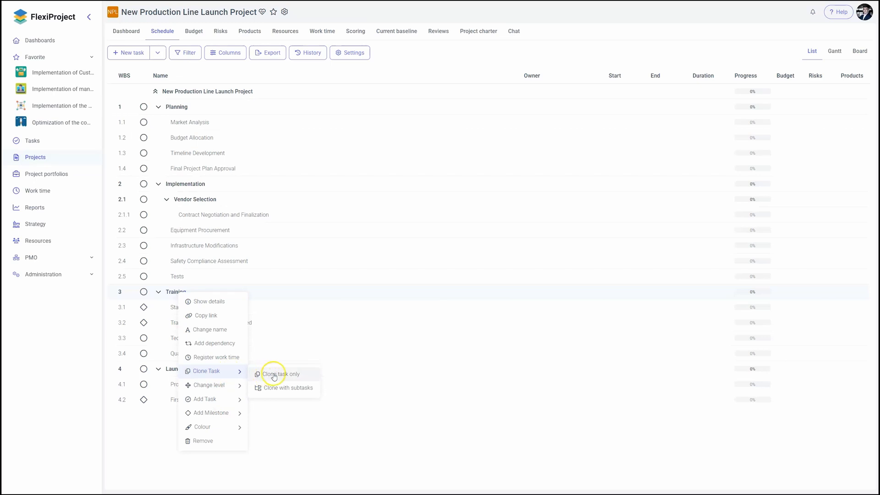
pyautogui.click(291, 391)
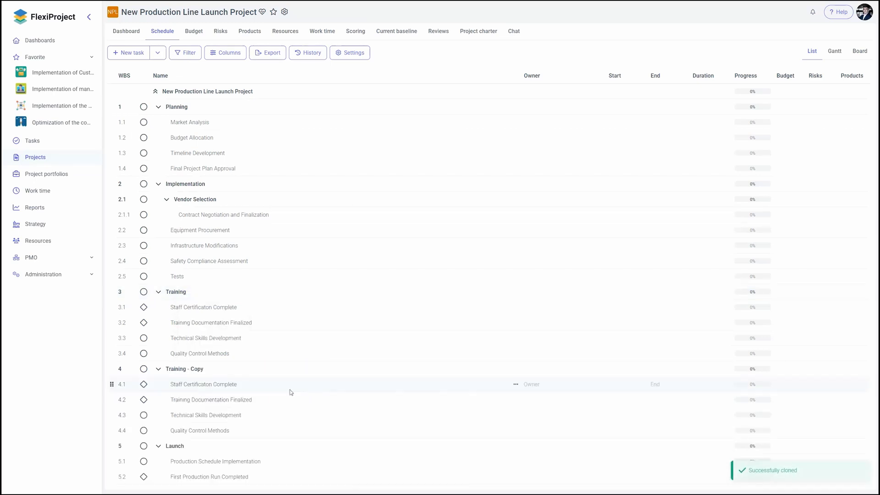